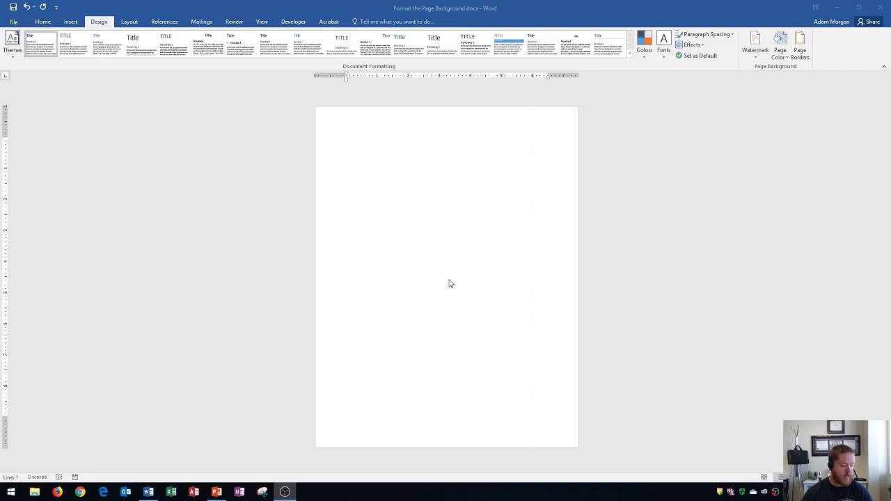
Examine the standard and custom color choices available for the page background without applying any
click(445, 185)
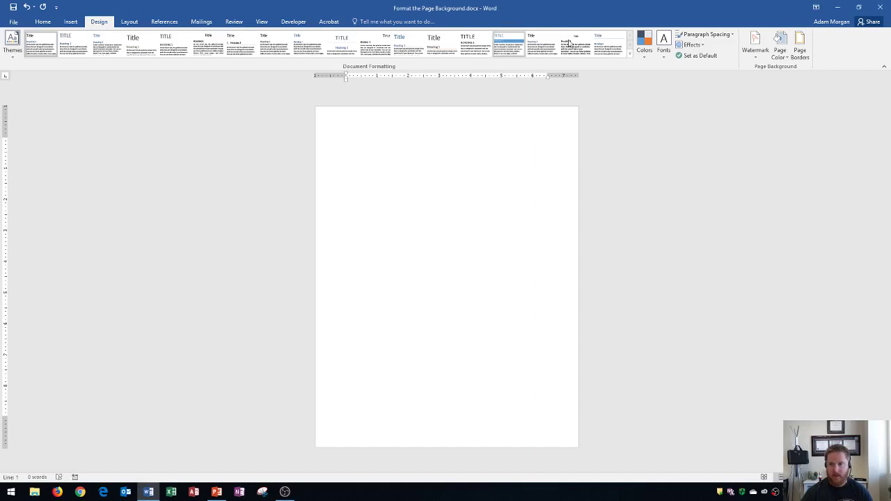
click(782, 57)
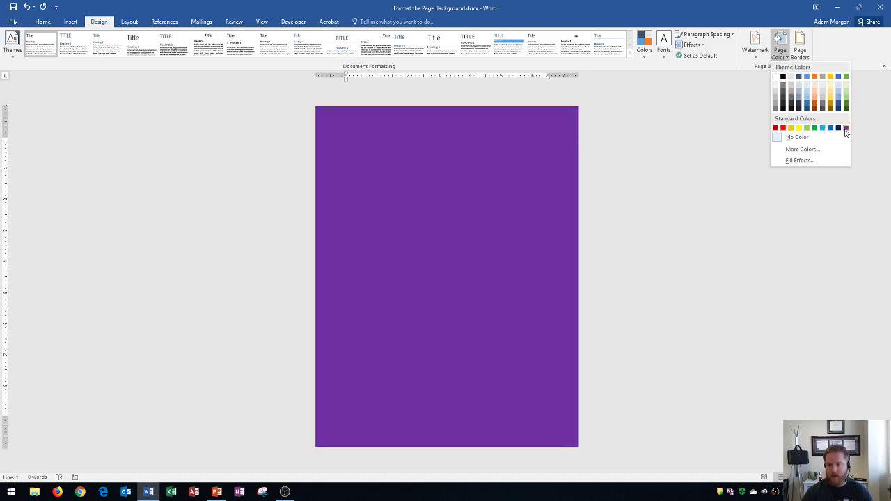
click(798, 149)
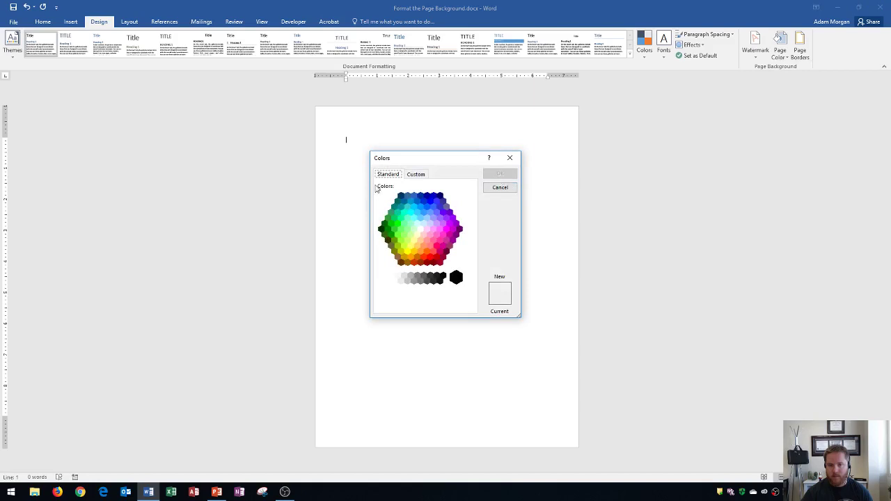
click(416, 175)
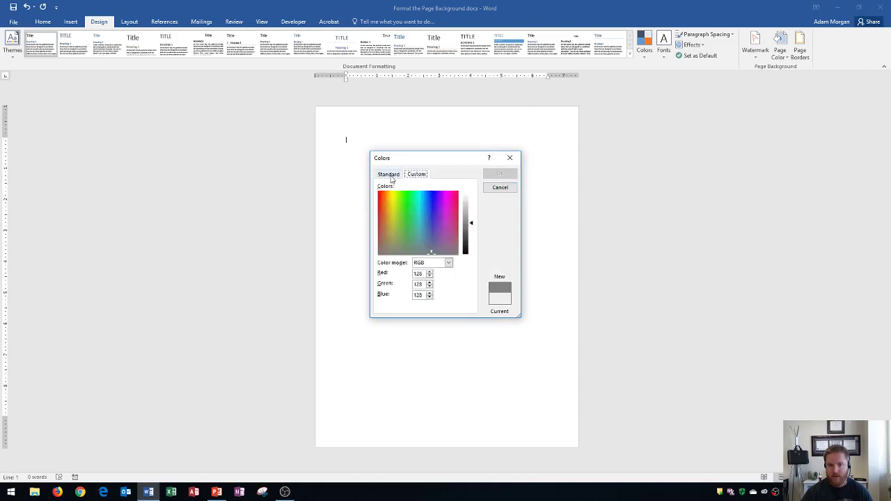
click(389, 175)
click(510, 157)
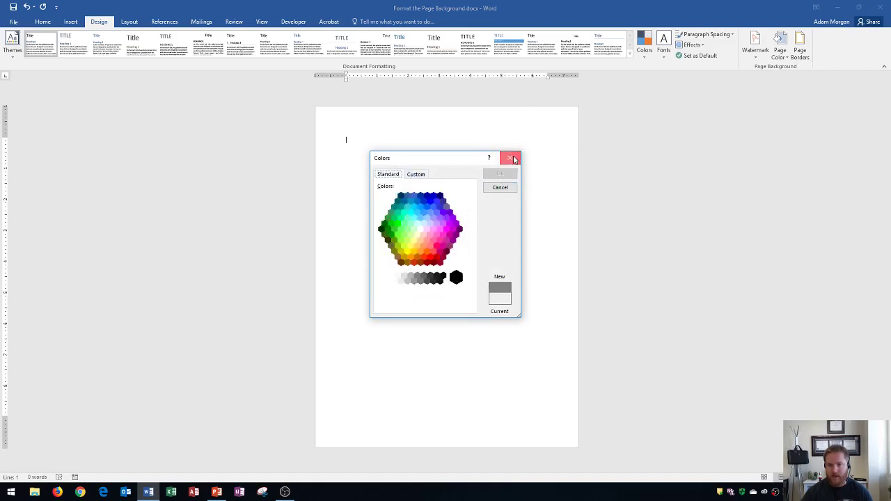
Set the page color to the theme color Blue, Accent 1
click(780, 50)
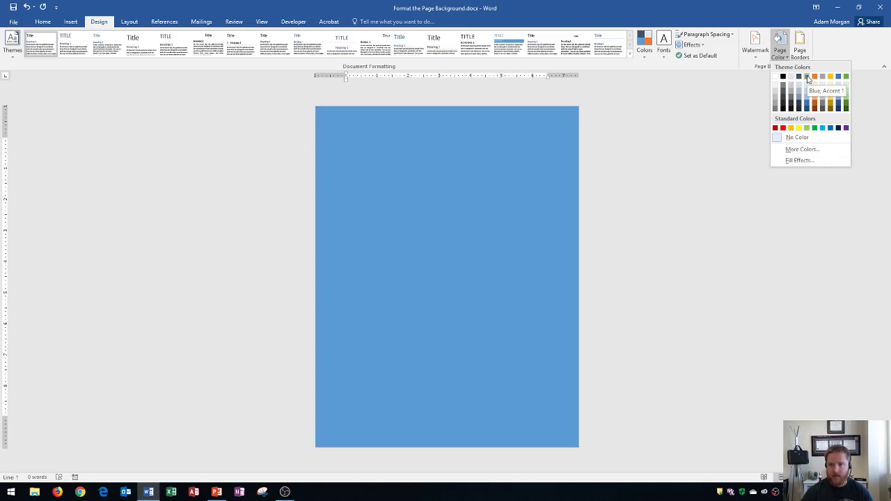
click(807, 77)
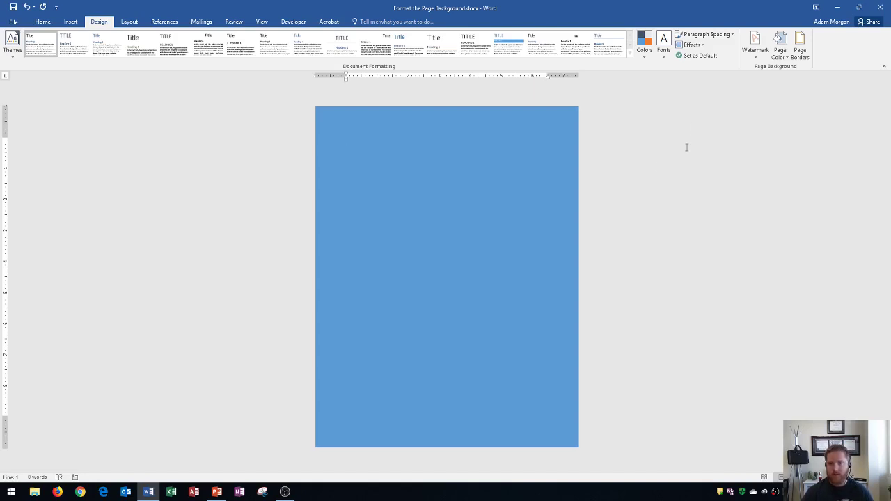
Set up a two-color gradient fill effect for the page background, with gray as Color 2
click(782, 58)
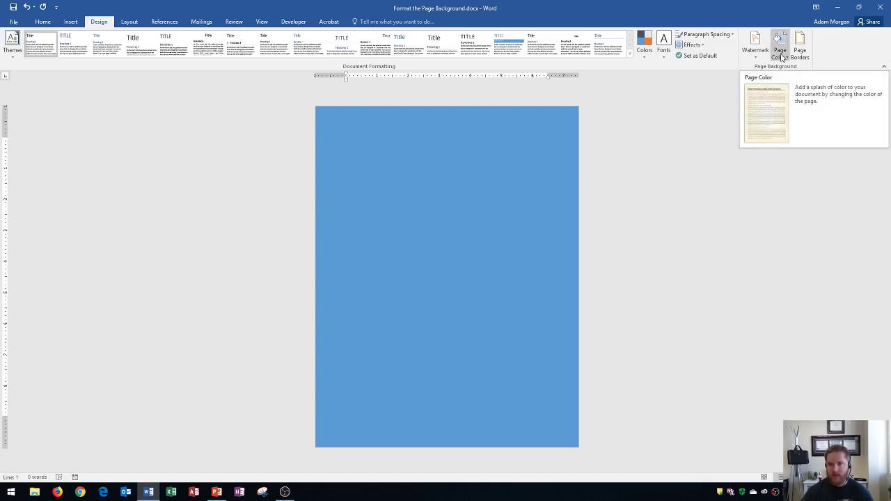
click(782, 57)
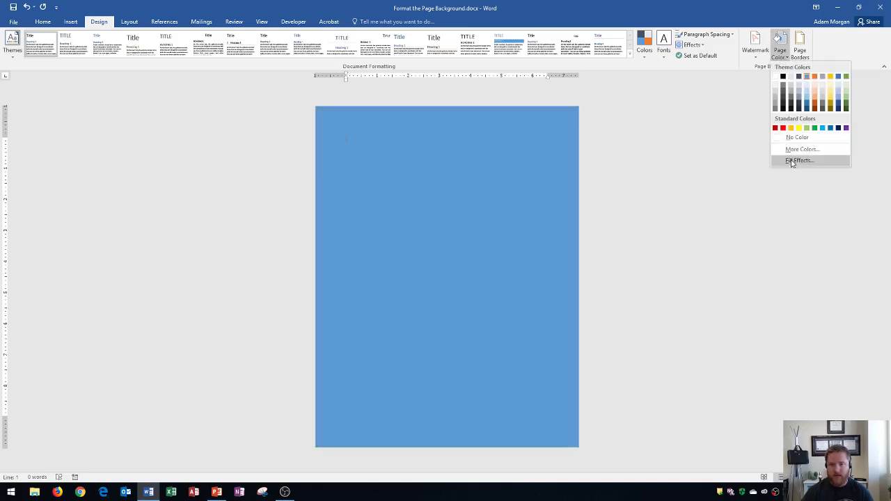
click(792, 161)
drag(601, 151, 673, 117)
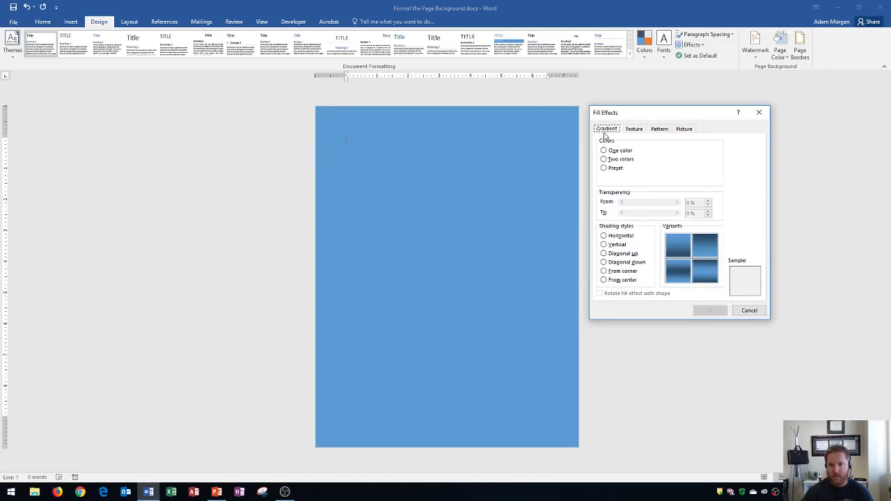
click(605, 160)
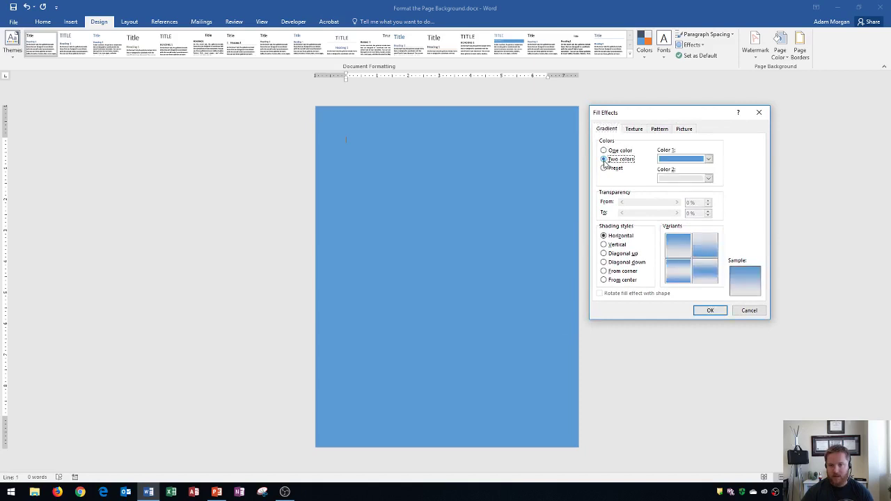
click(695, 179)
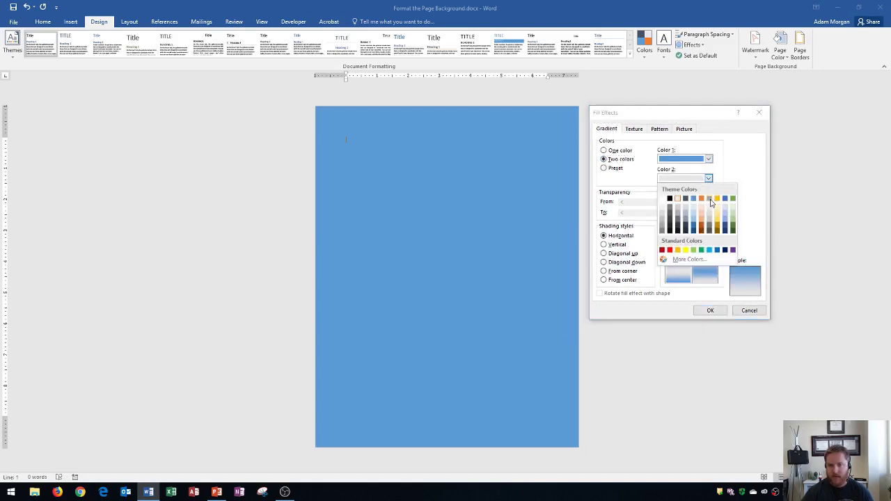
click(710, 199)
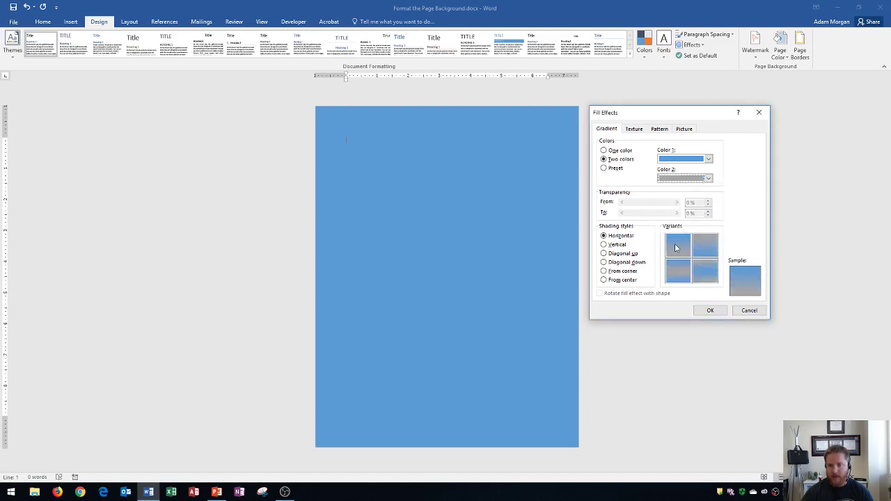
Try several gradient shading styles, then apply the horizontal variant with blue at both page ends and gray in the middle
click(603, 245)
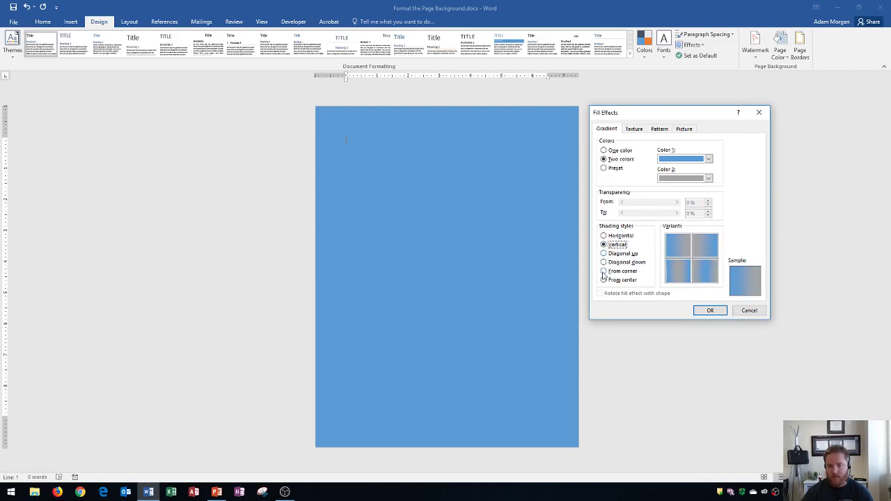
click(604, 271)
click(604, 280)
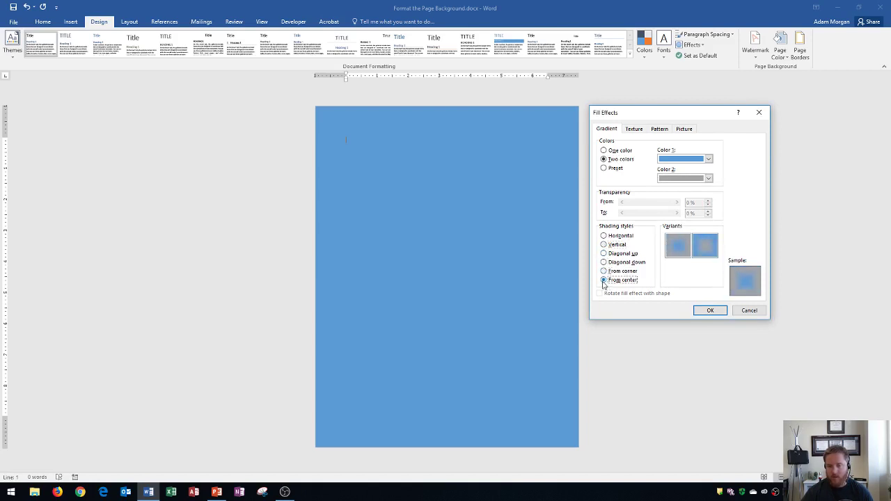
click(604, 236)
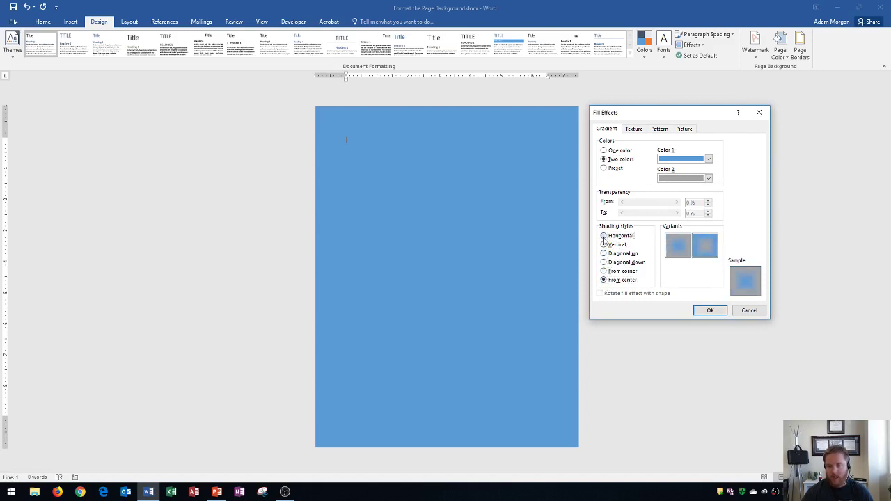
click(711, 311)
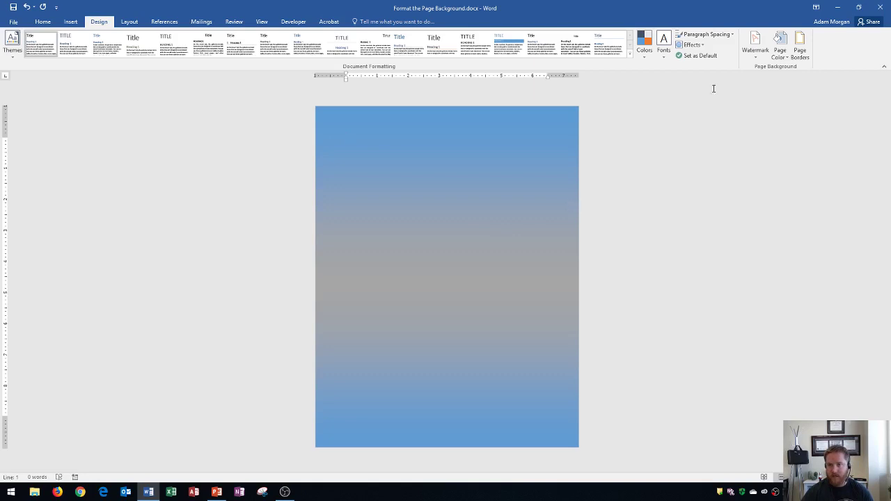
Browse the texture fills and apply the Woven mat texture to the page background
click(779, 55)
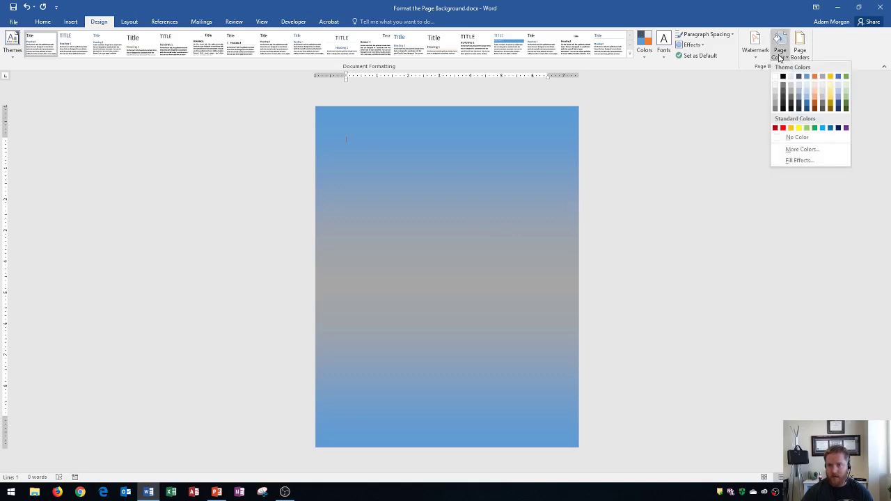
click(798, 161)
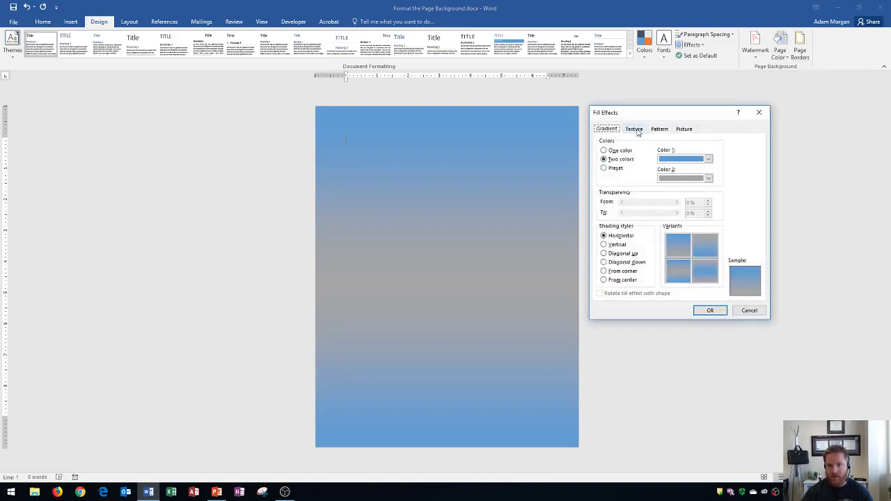
click(635, 129)
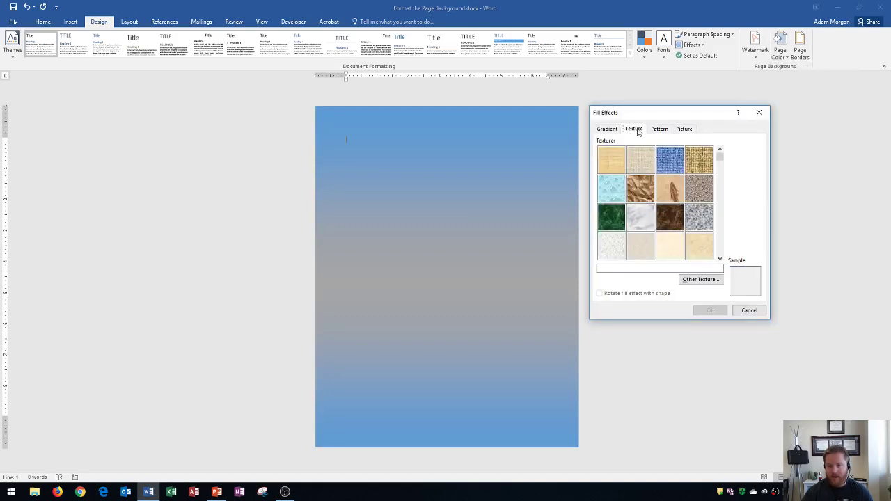
drag(720, 158, 720, 201)
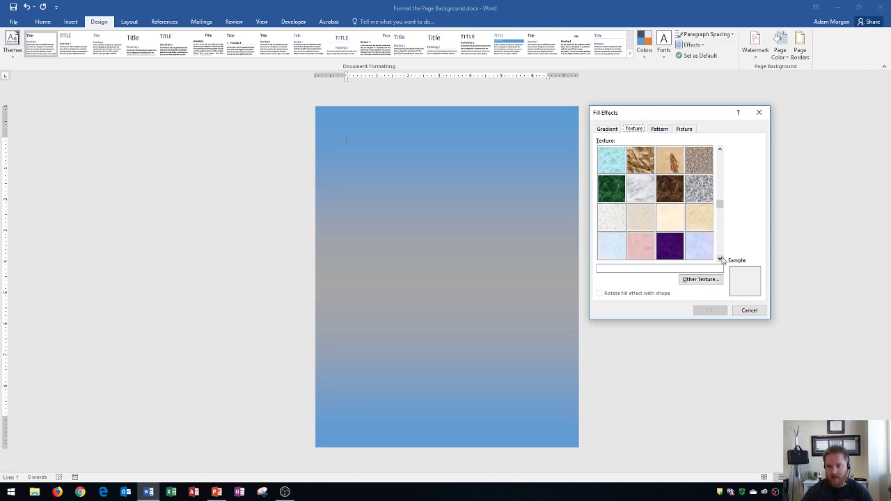
click(721, 259)
click(720, 153)
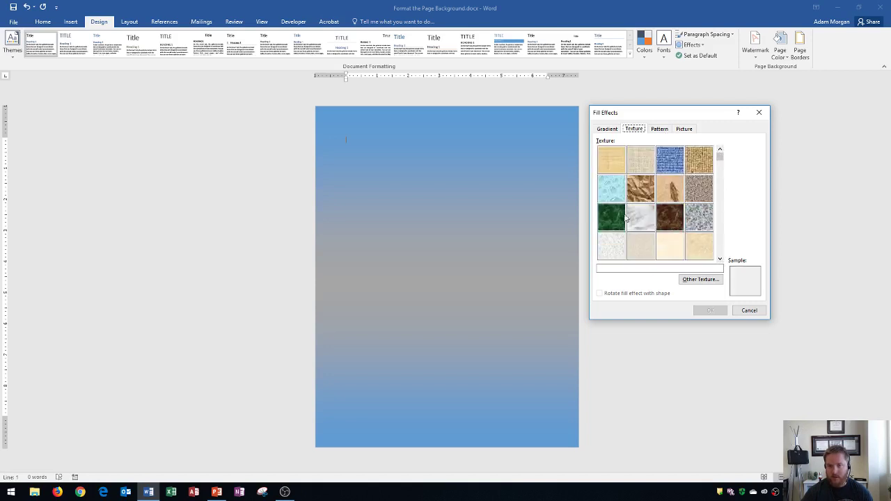
click(699, 160)
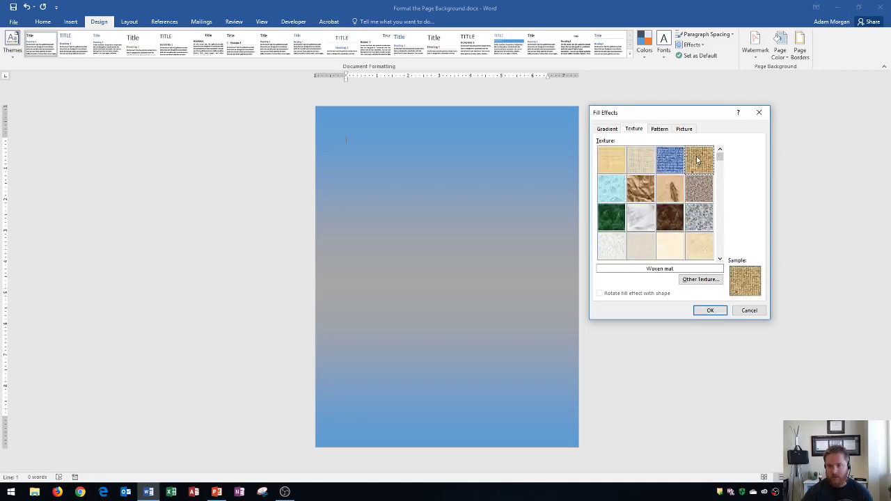
click(707, 311)
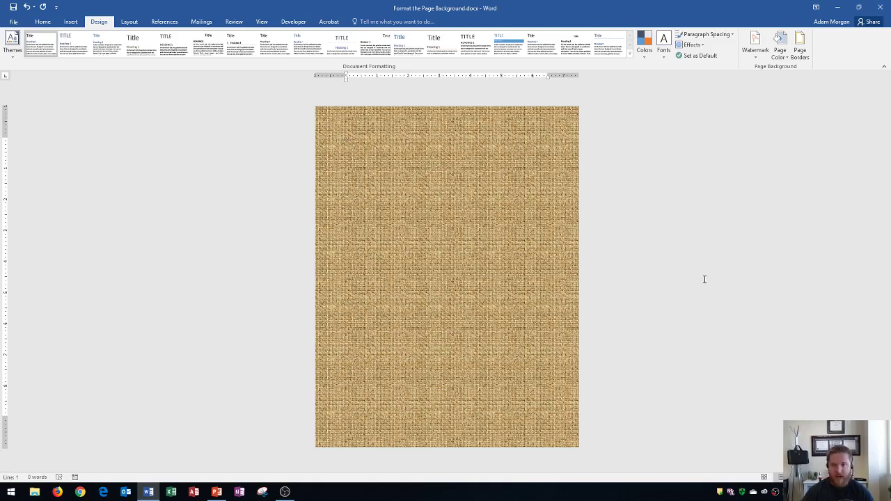
Compare pattern fill effects for the page background and choose the Light horizontal pattern
click(778, 60)
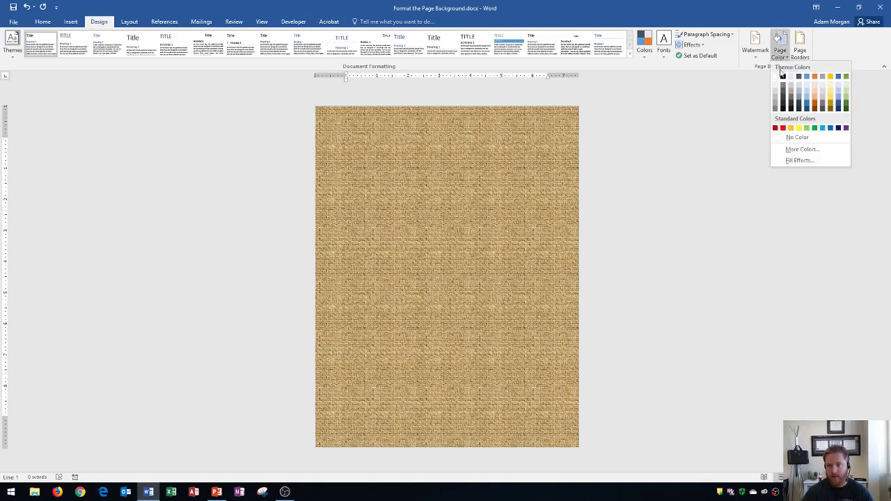
click(799, 162)
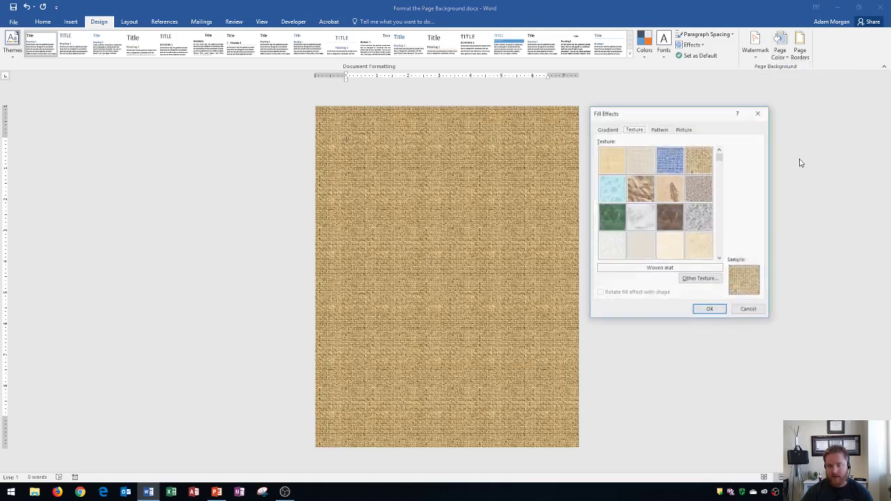
click(659, 130)
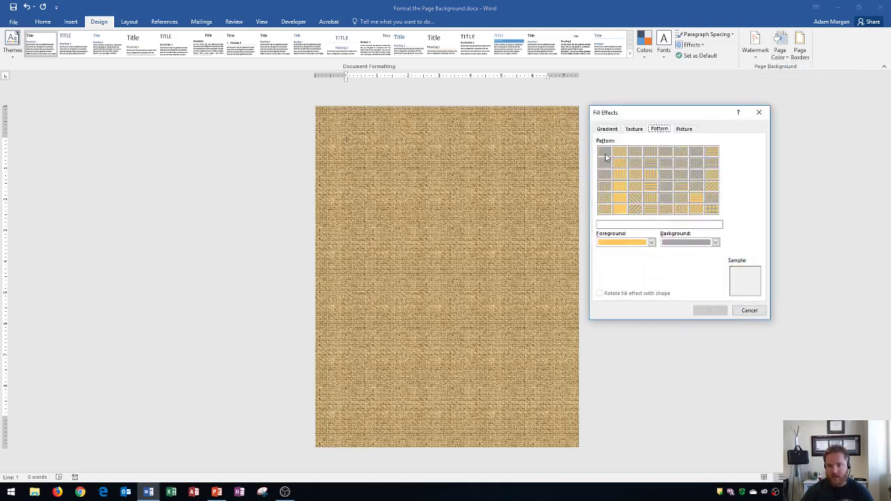
click(618, 154)
click(635, 154)
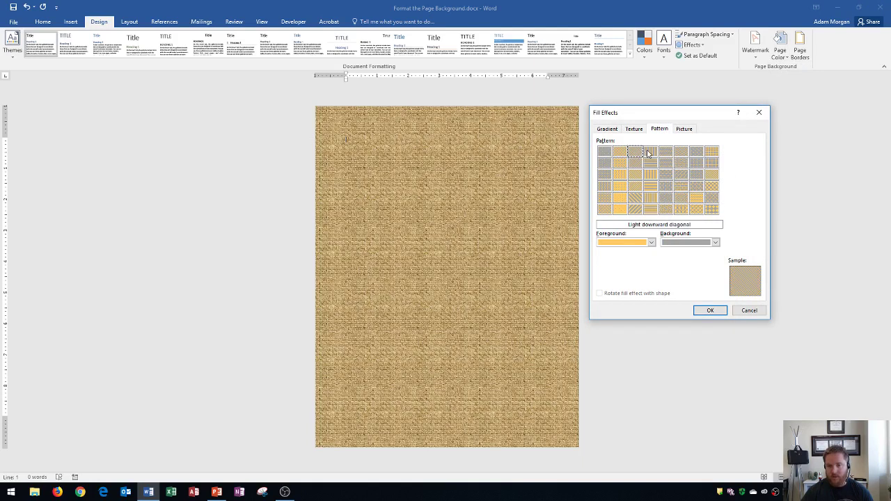
click(649, 153)
click(653, 165)
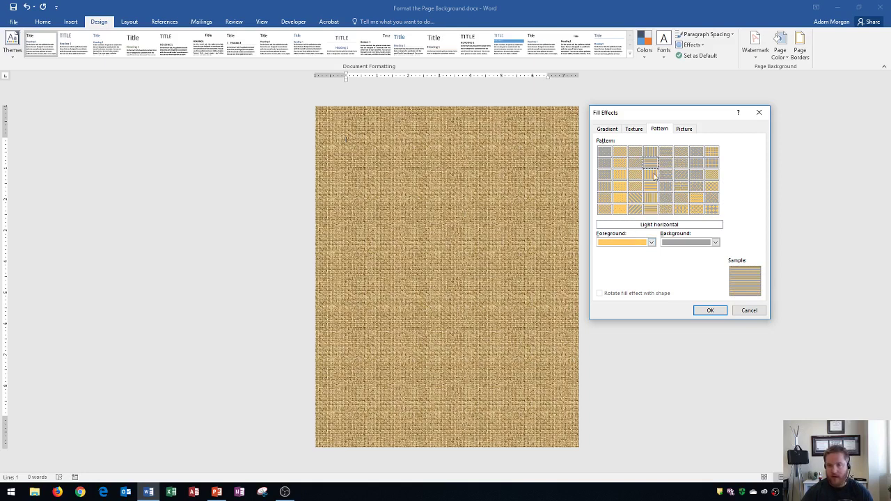
Give the pattern a white foreground and a gray background, and apply it to the page
click(644, 245)
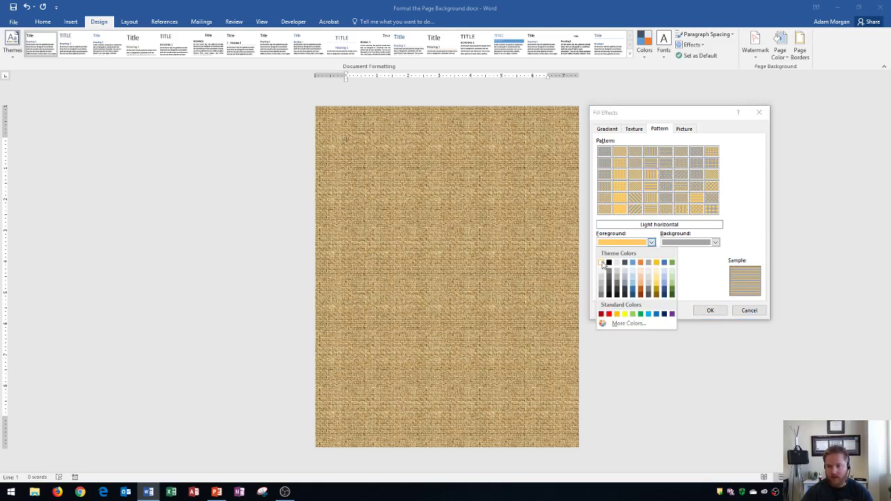
click(602, 263)
click(682, 244)
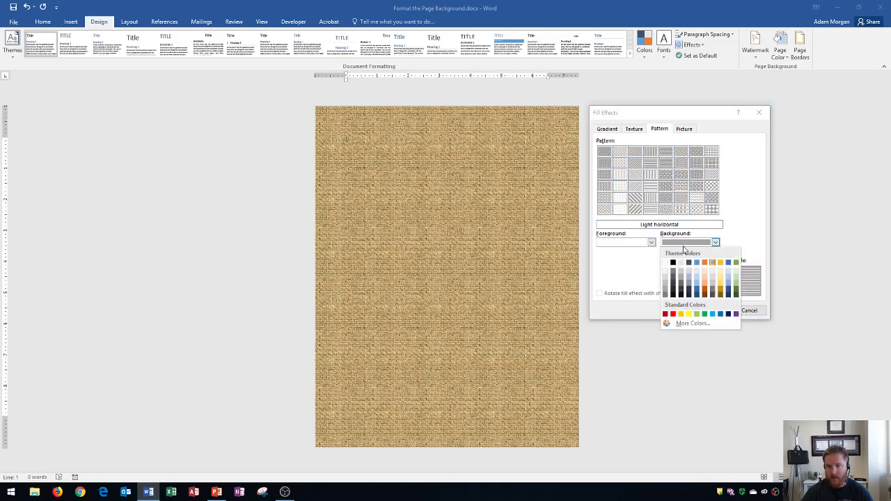
click(714, 268)
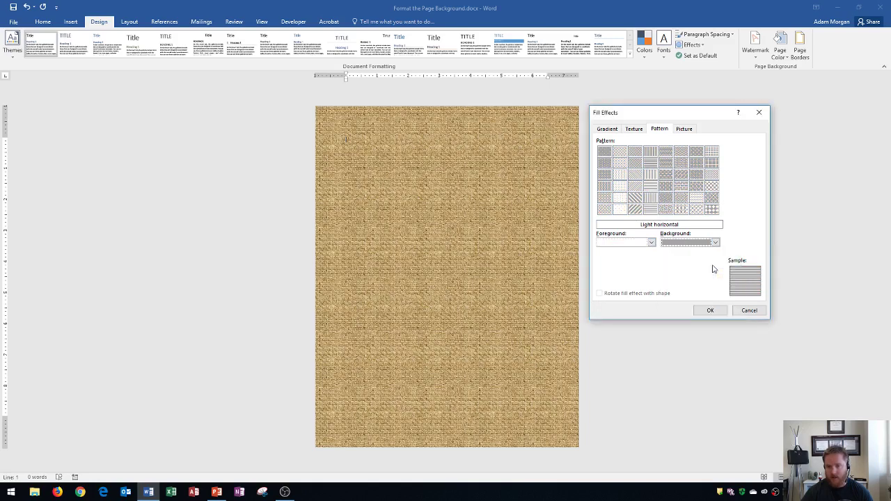
click(708, 312)
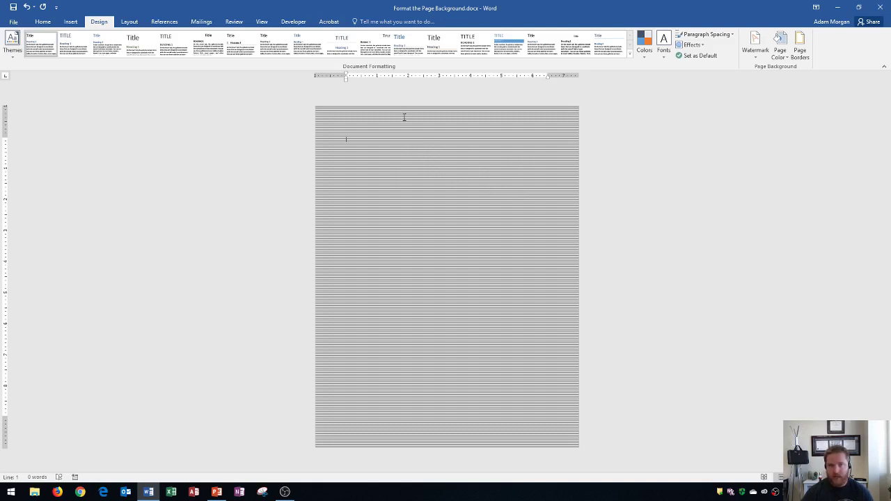
Fill the page background with the picture Clouds.jpg from the Desktop using Fill Effects
click(780, 56)
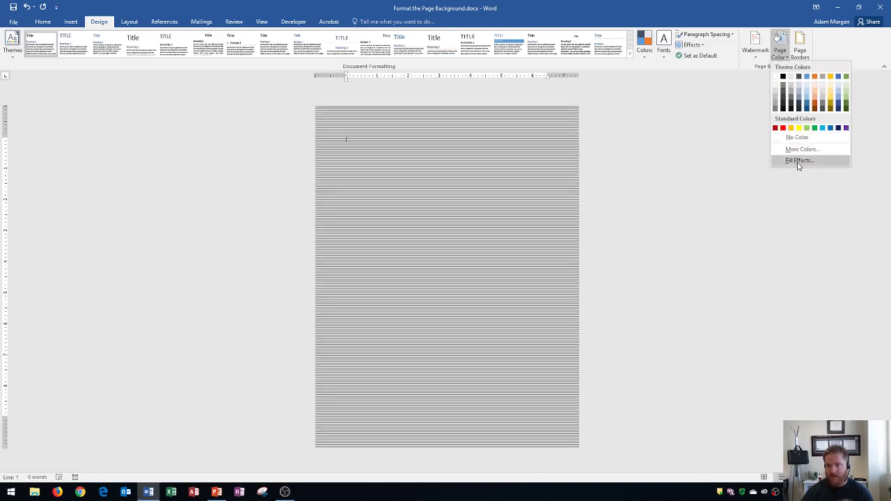
click(799, 161)
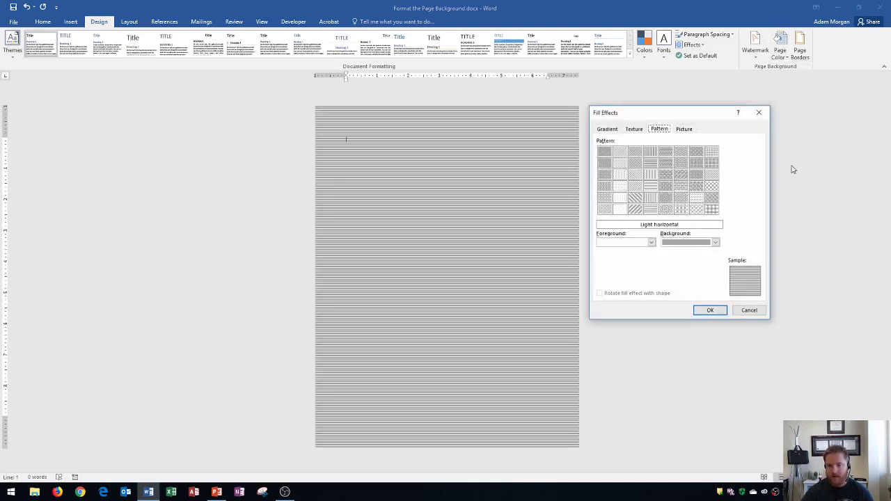
click(685, 130)
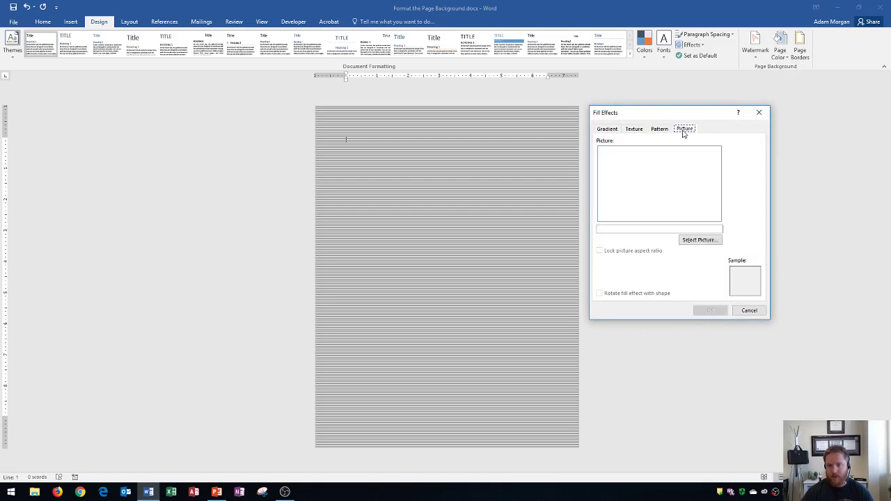
click(702, 243)
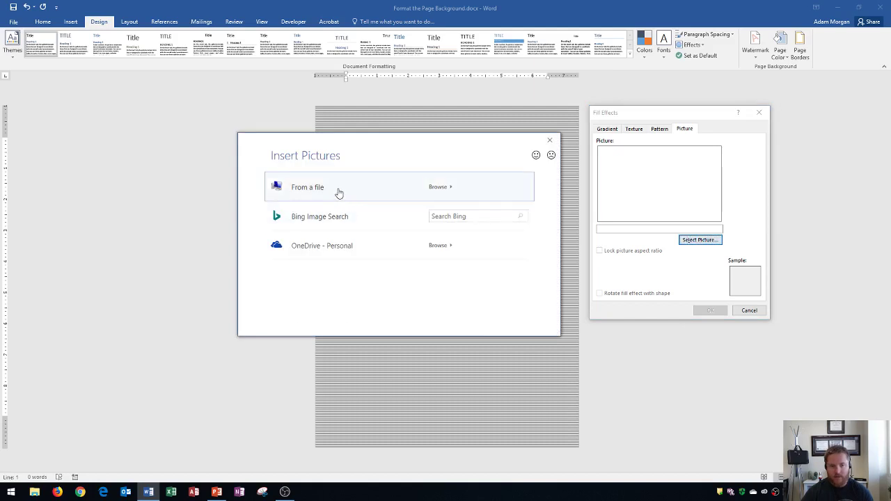
click(439, 188)
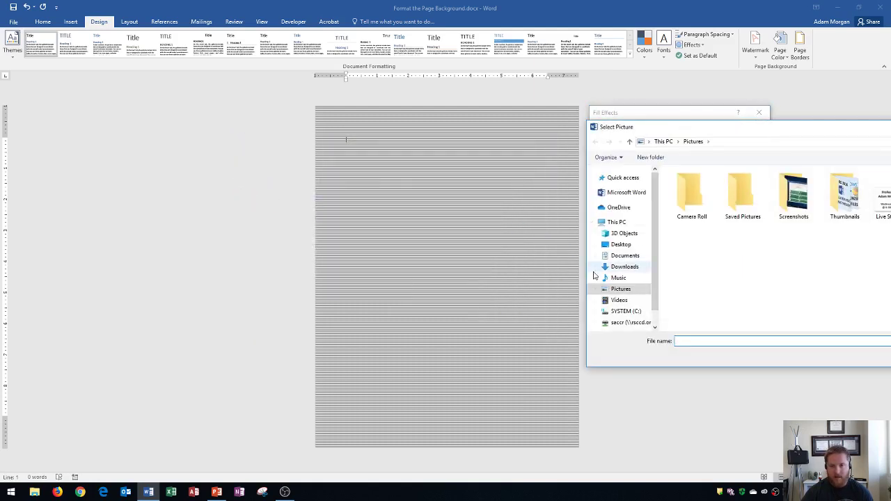
click(620, 244)
drag(835, 126, 456, 125)
click(309, 185)
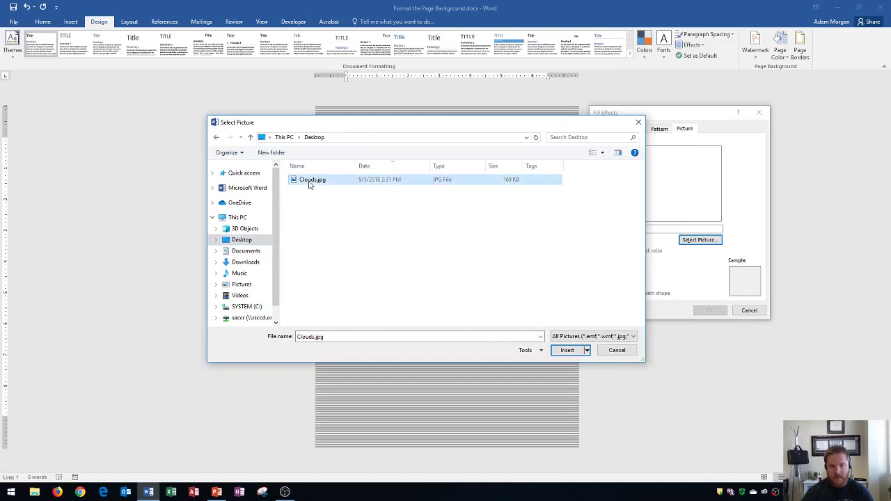
click(570, 351)
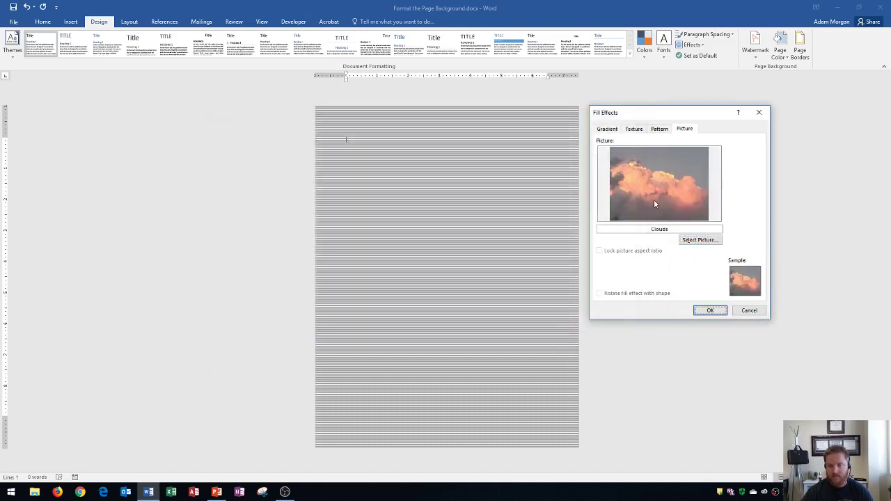
click(711, 310)
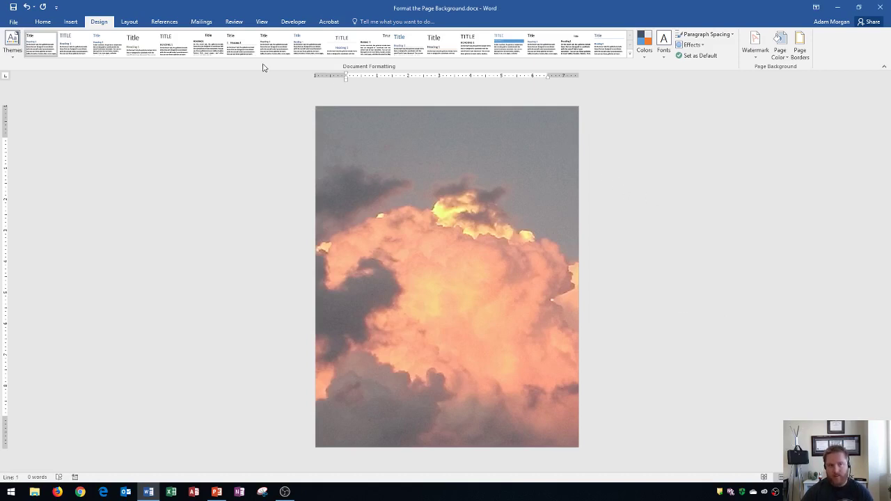
Remove the page color from the background and choose the Shadow setting for a whole-document page border
click(783, 59)
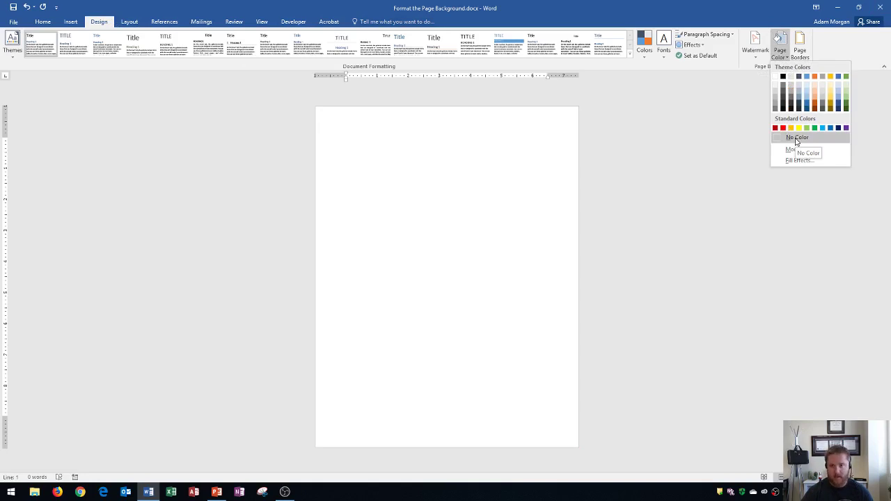
click(797, 139)
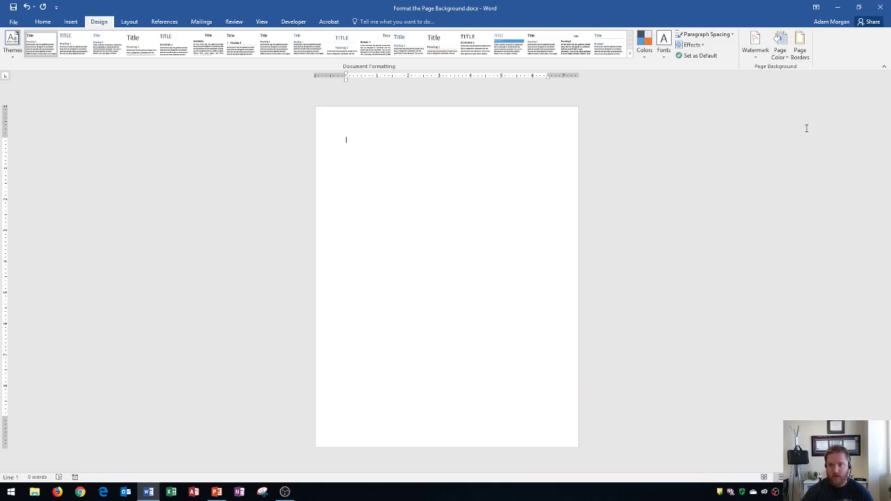
click(801, 53)
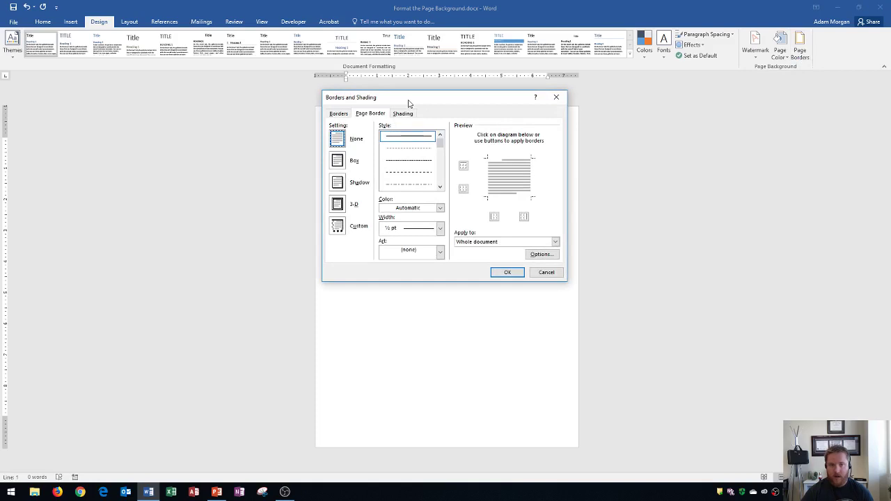
mouse_move(409, 103)
mouse_down()
mouse_move(454, 128)
mouse_move(608, 128)
mouse_up()
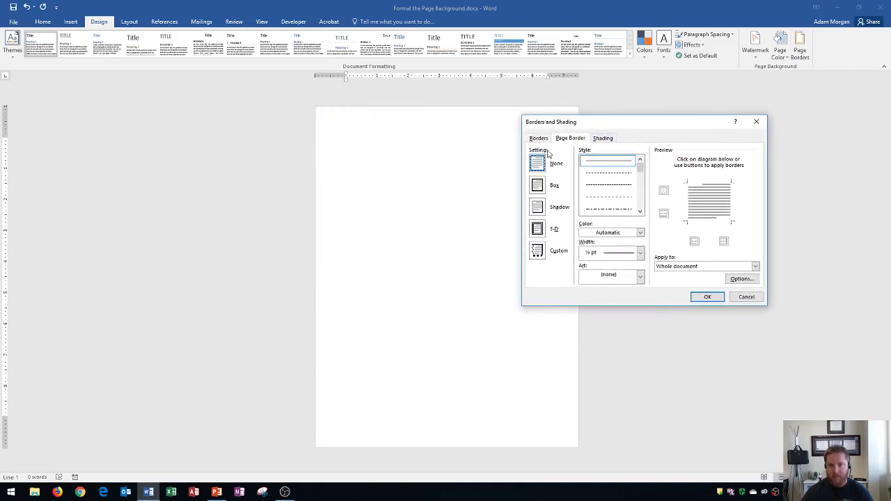
click(540, 207)
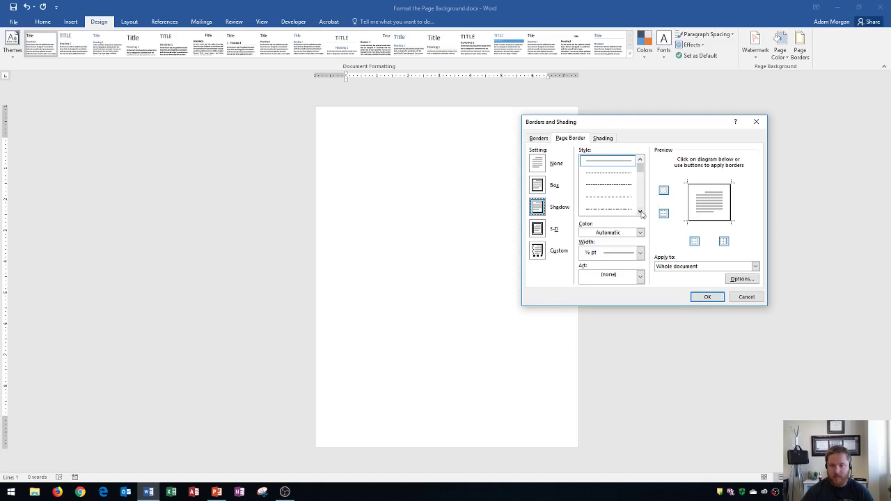
Give the page border a double-line style in the standard dark blue with a ½ pt width, and apply it
click(640, 211)
click(641, 211)
click(607, 203)
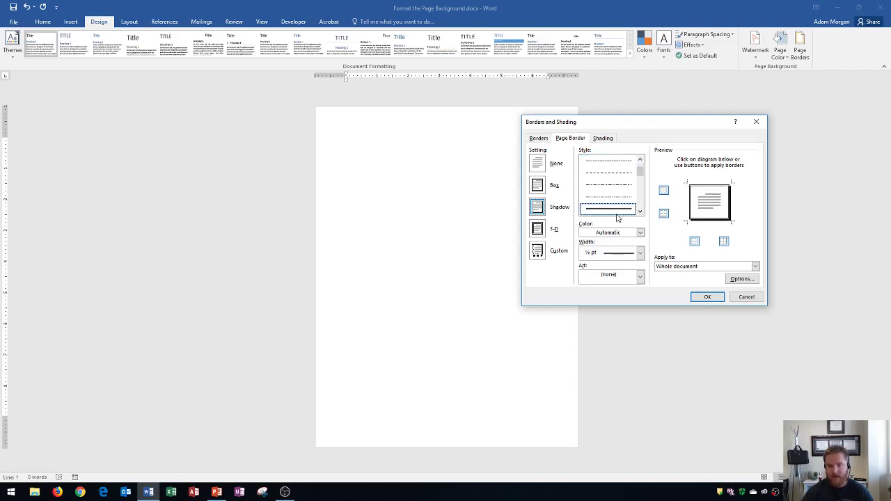
click(637, 234)
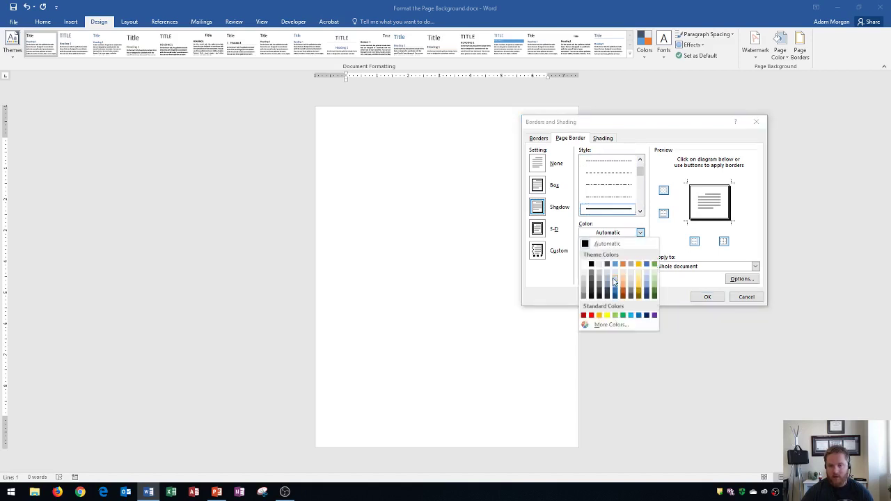
click(647, 317)
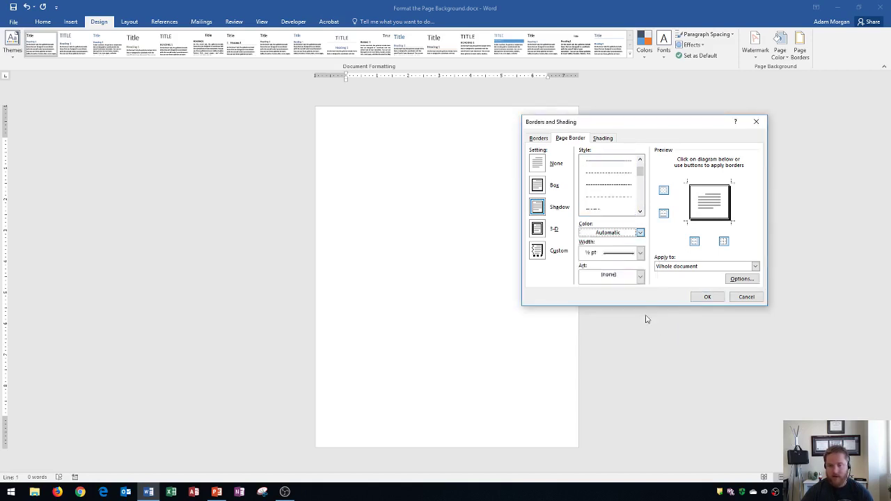
click(640, 255)
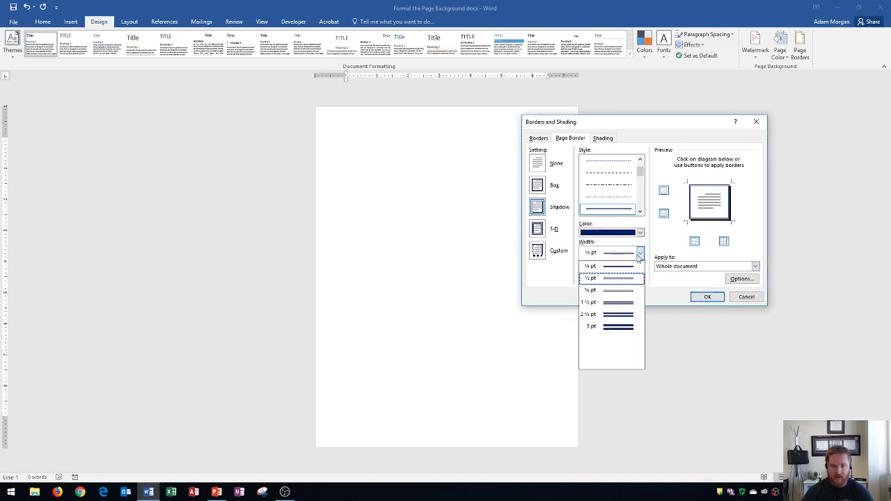
click(611, 279)
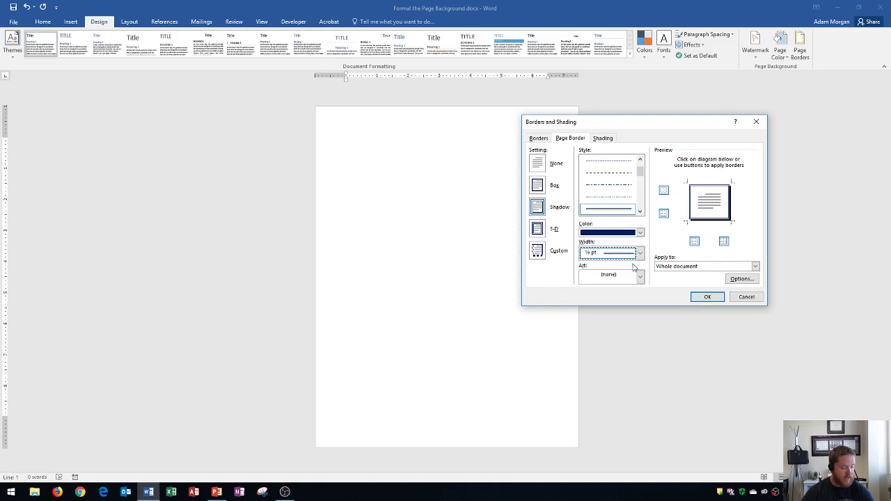
click(708, 298)
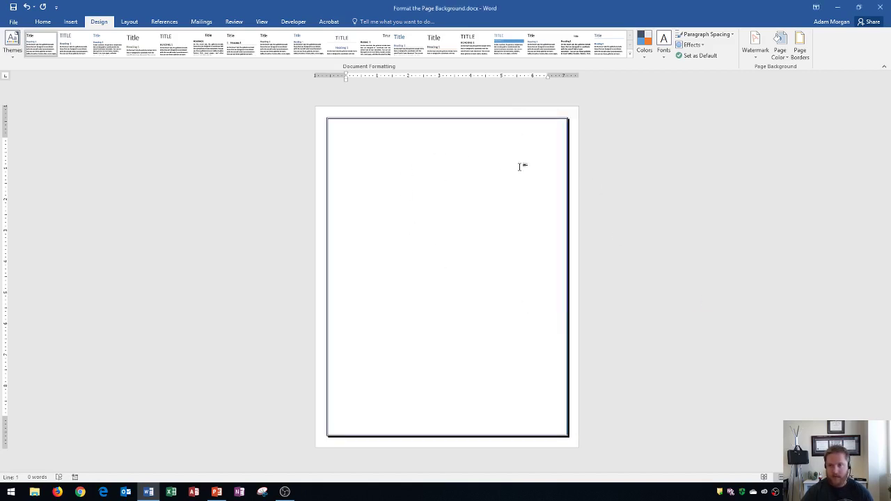
Preview a light blue theme color as the page background behind the border without applying it
click(781, 50)
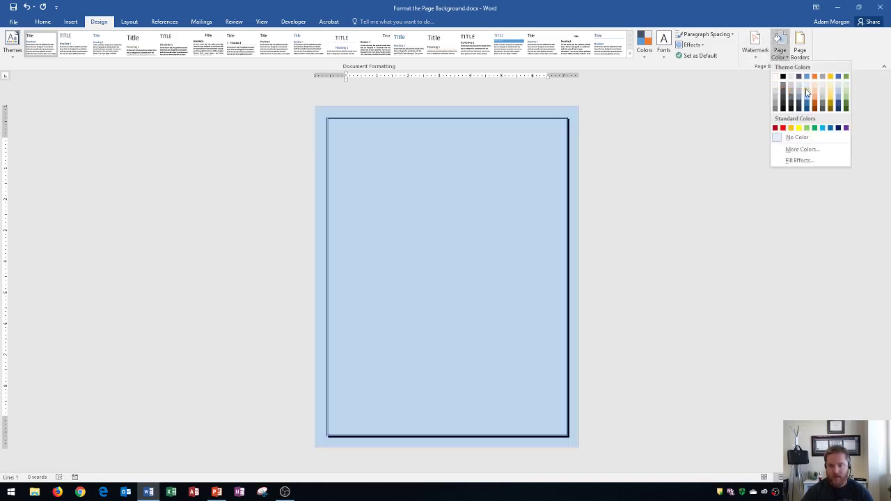
click(598, 134)
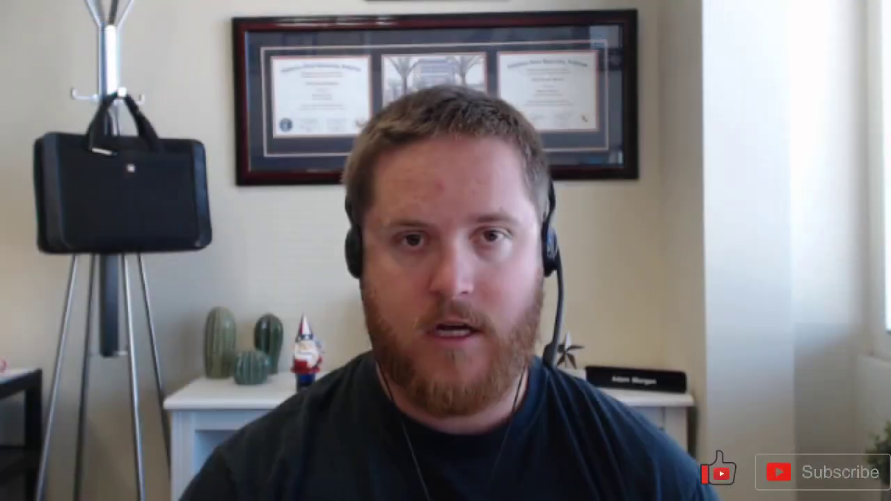